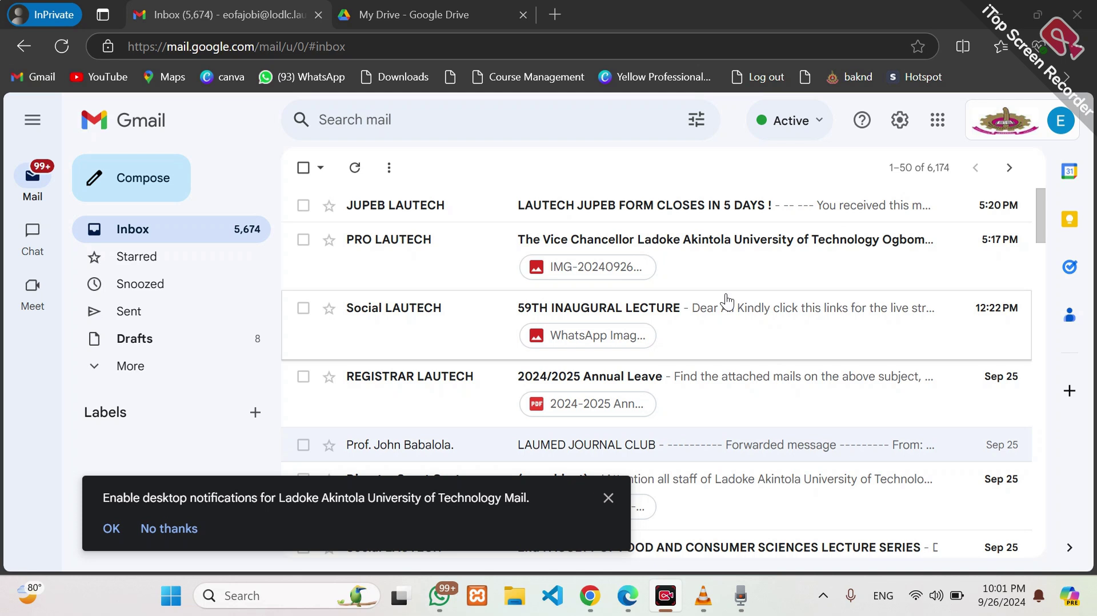
- Return from the verification email to the backup account's Gmail inbox
mouse_move(727, 302)
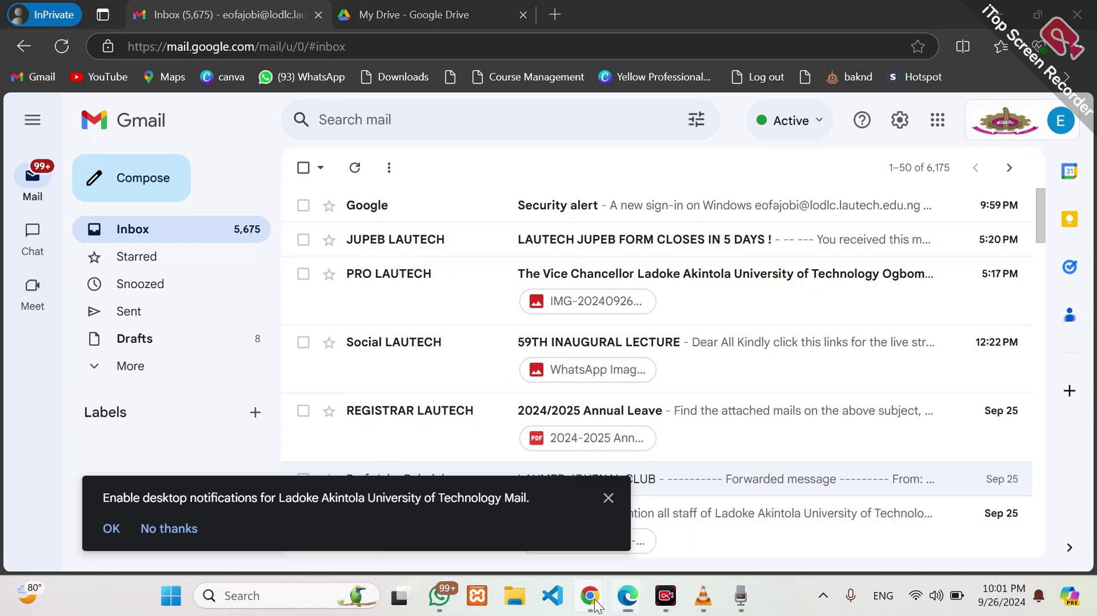
click(647, 499)
scroll(372, 288, up, 3)
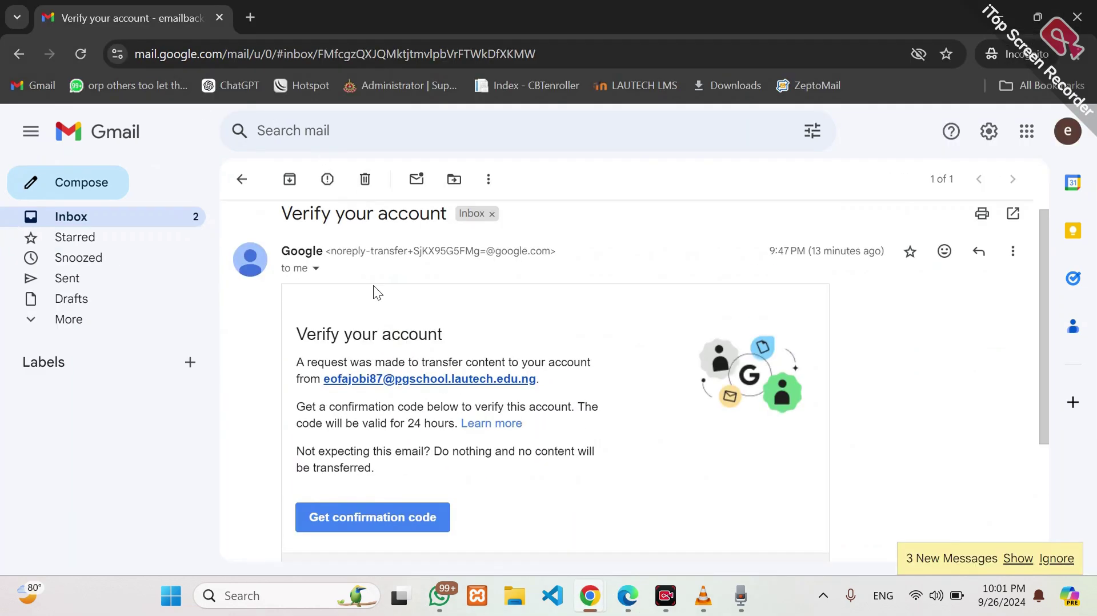
click(98, 220)
scroll(653, 313, down, 1)
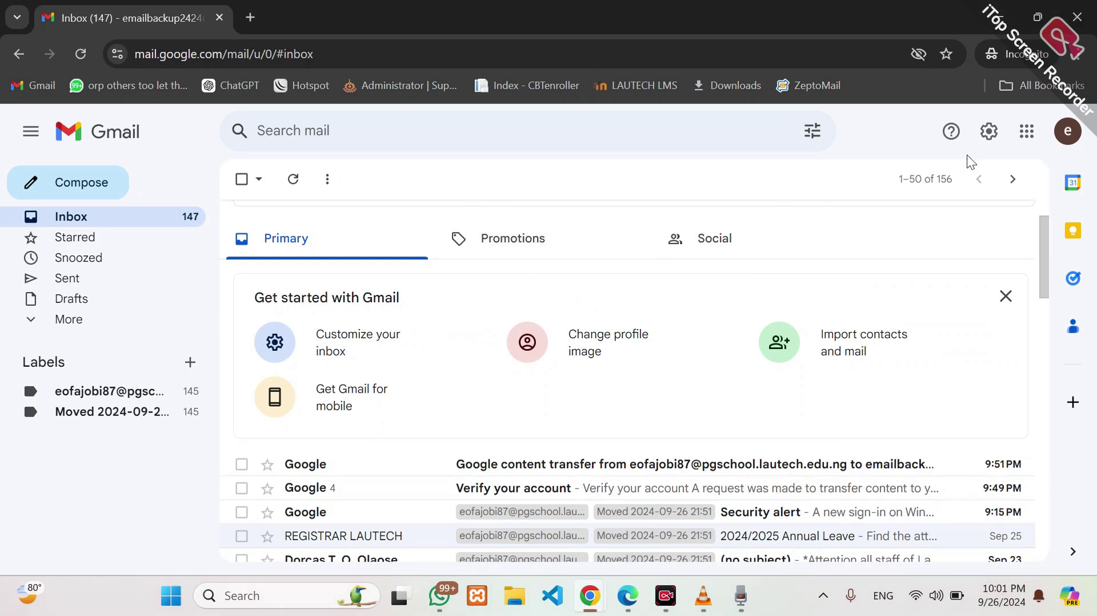
- Launch Google Drive from the Google apps grid and switch to its new tab
click(1023, 144)
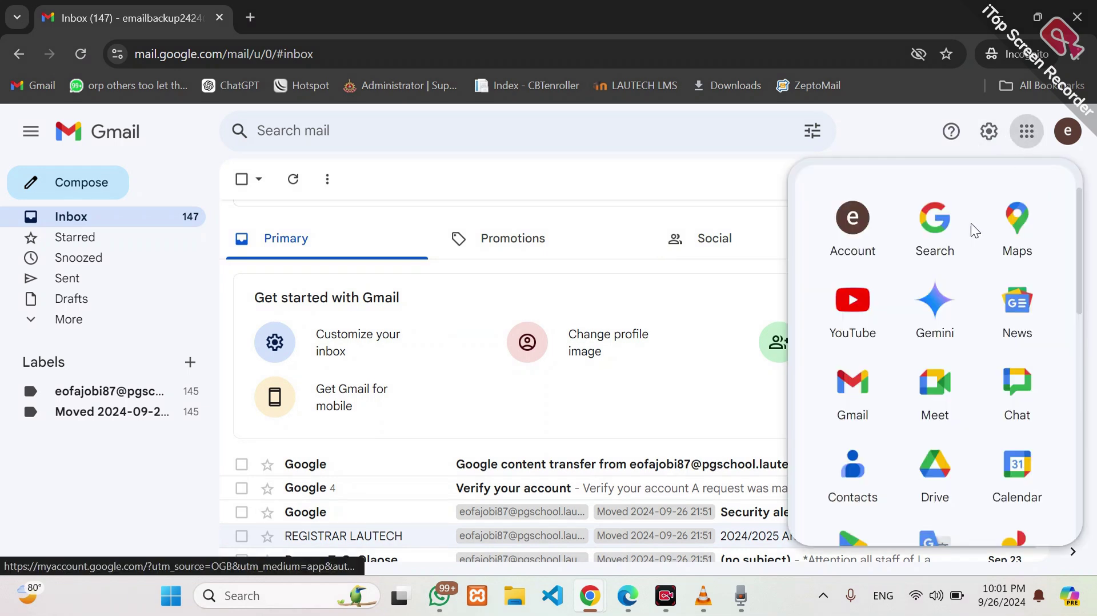
click(619, 184)
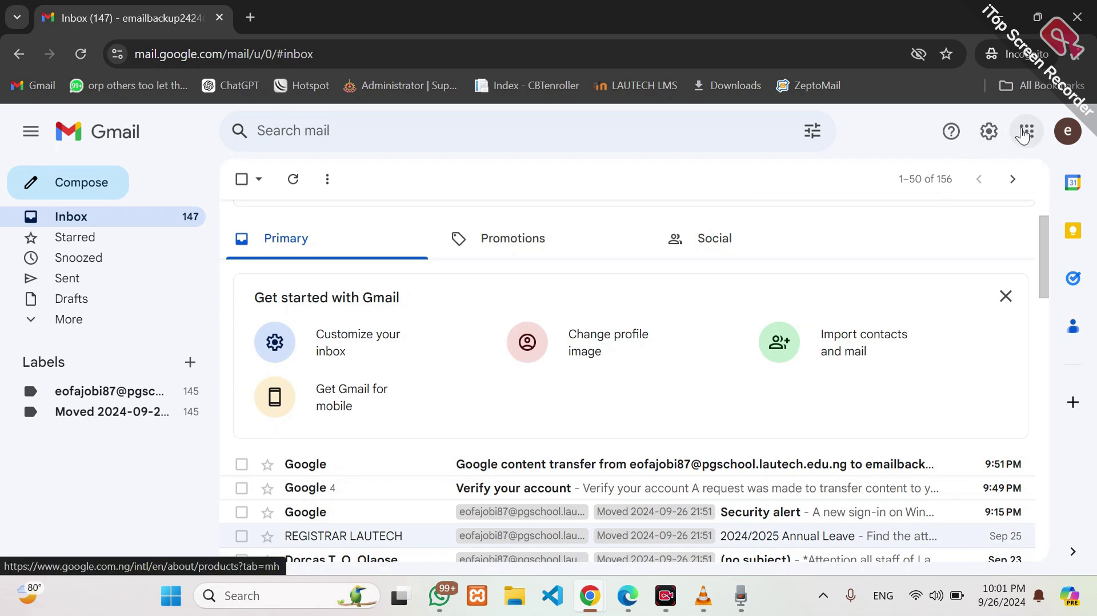
click(1024, 135)
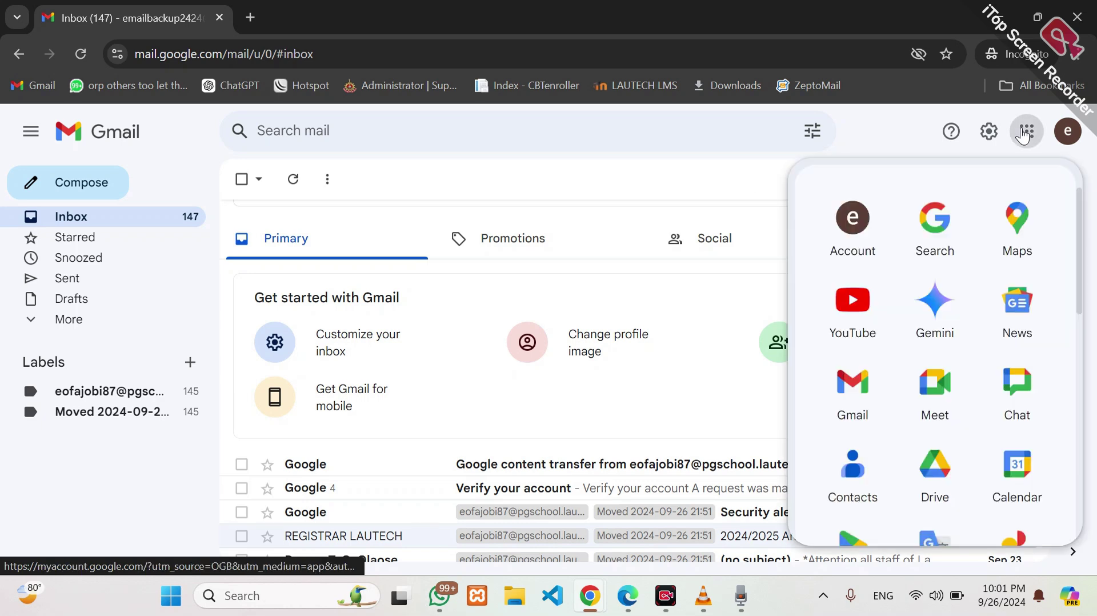
scroll(960, 394, down, 1)
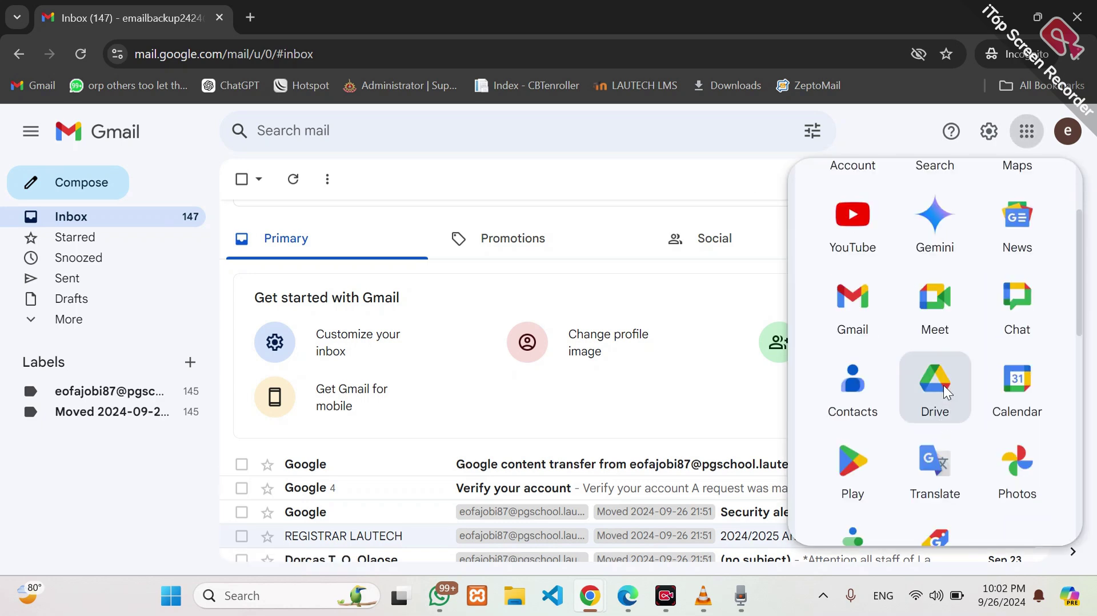
click(944, 391)
click(131, 1)
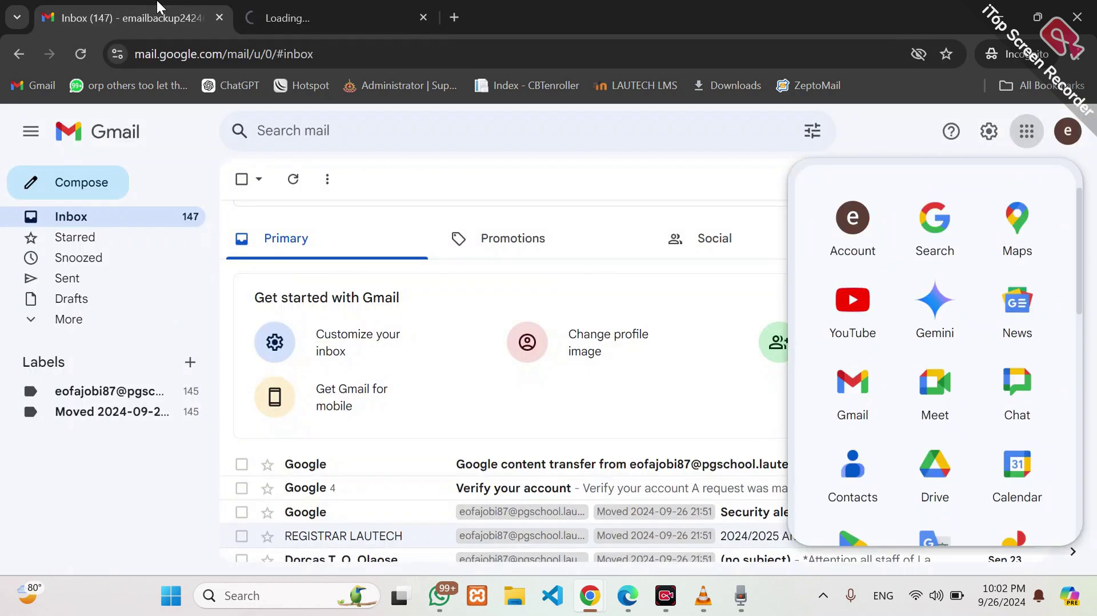
click(282, 10)
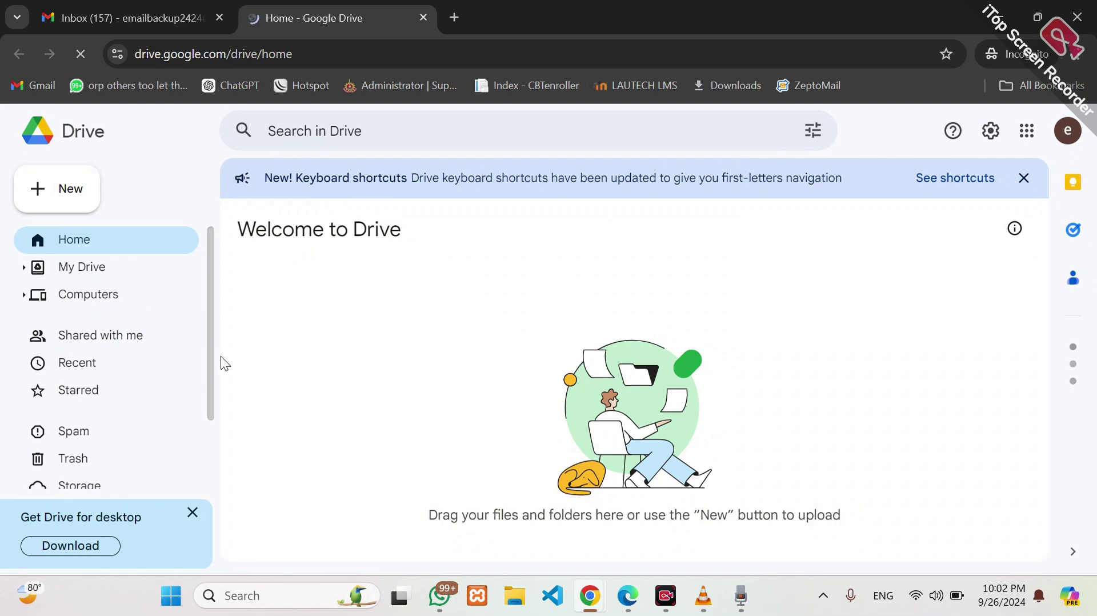
- Open My Drive and check its empty area's add-content menu, confirming there are no files
click(74, 267)
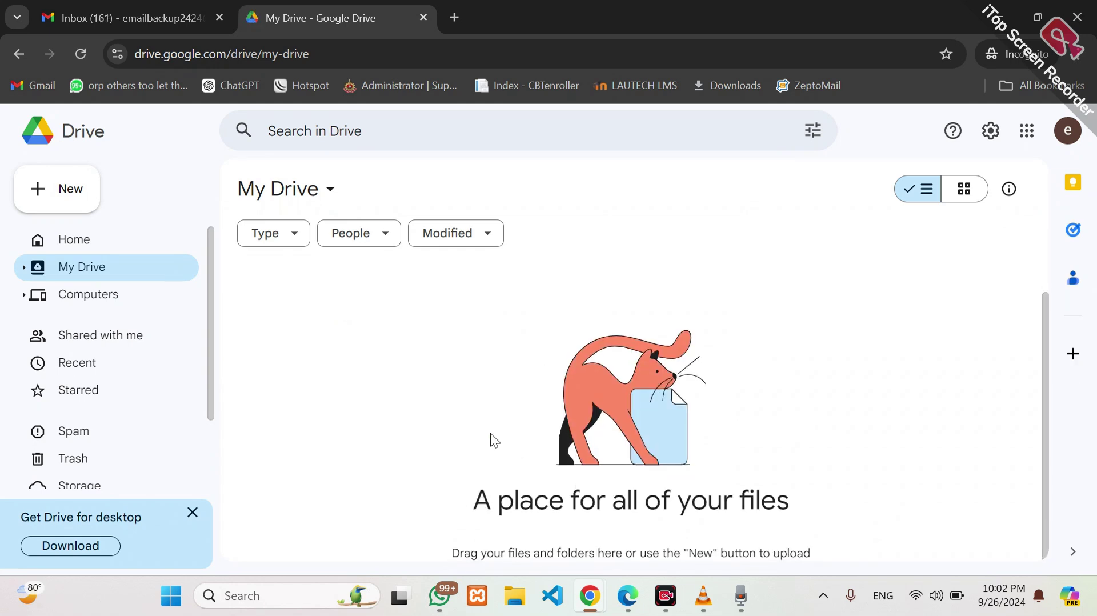
right_click(546, 353)
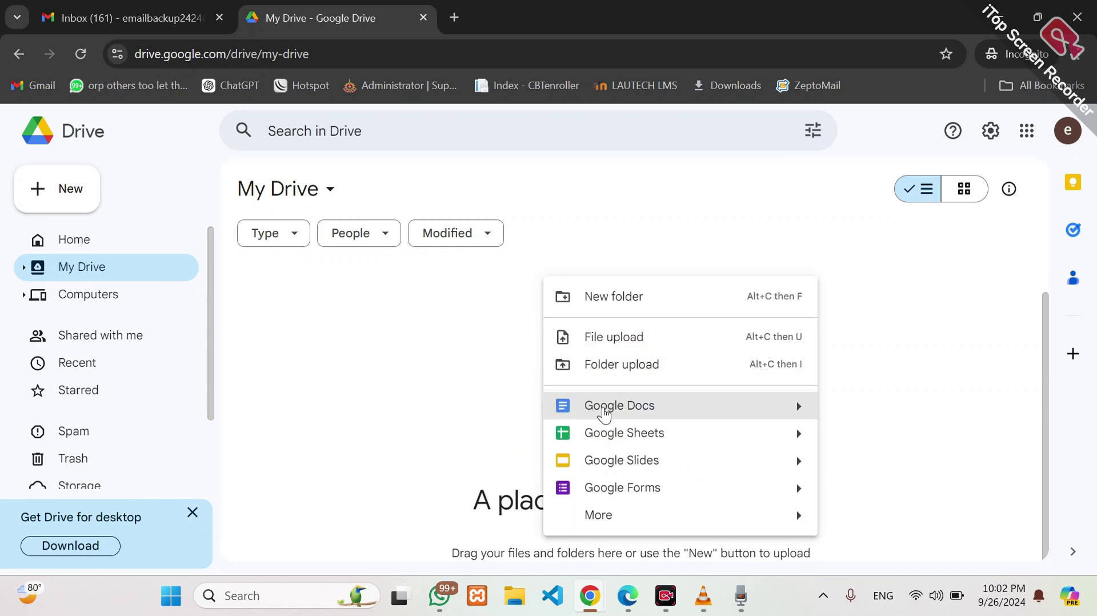
click(432, 350)
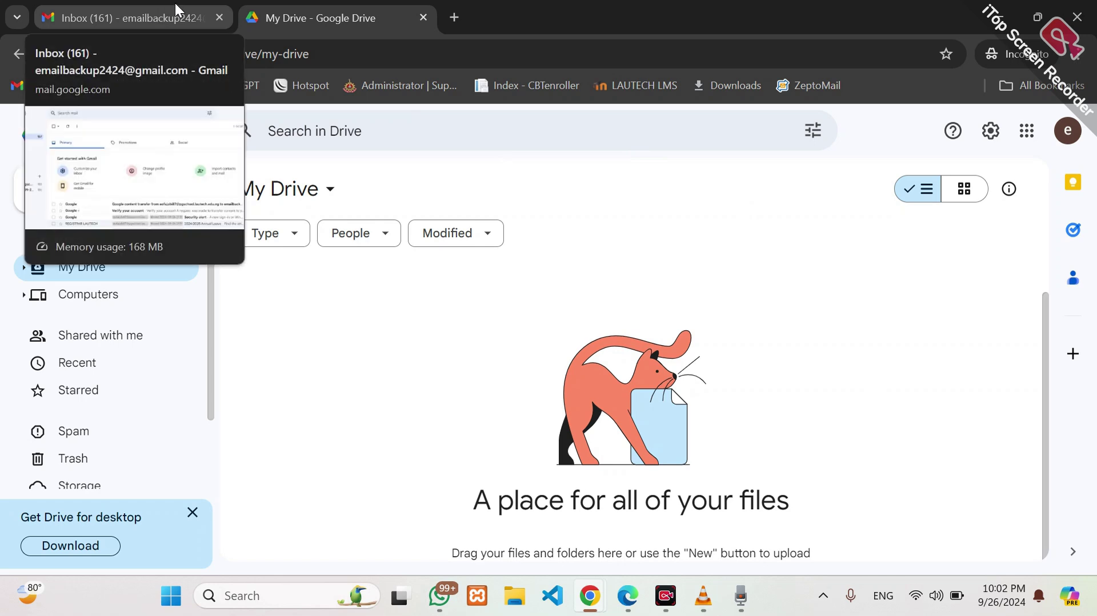
- Bring the university account's Gmail window forward in Edge and open its quick settings
click(146, 7)
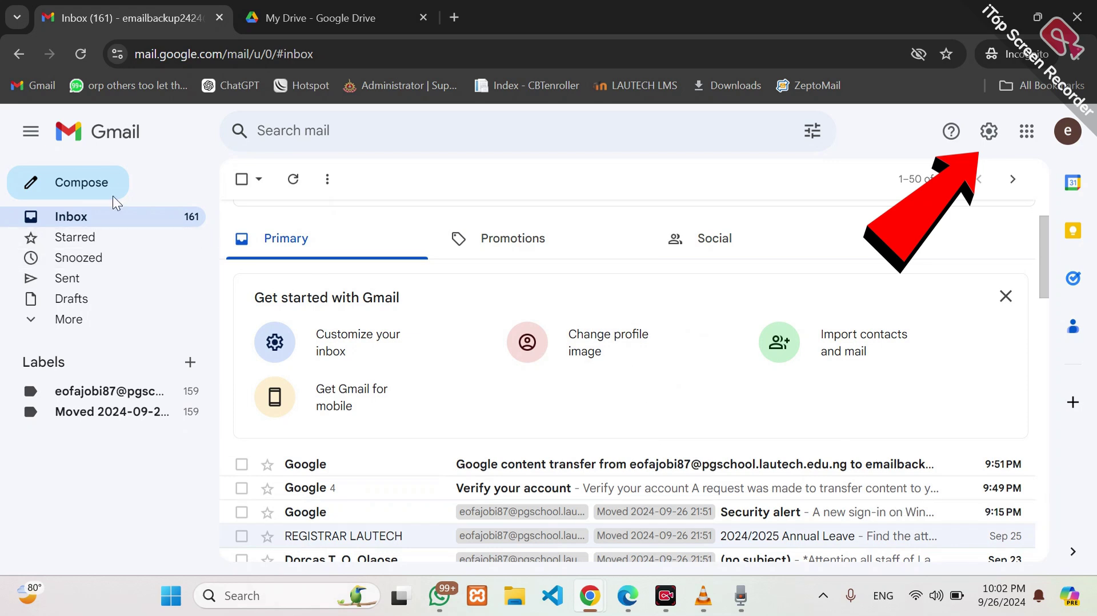
mouse_move(597, 599)
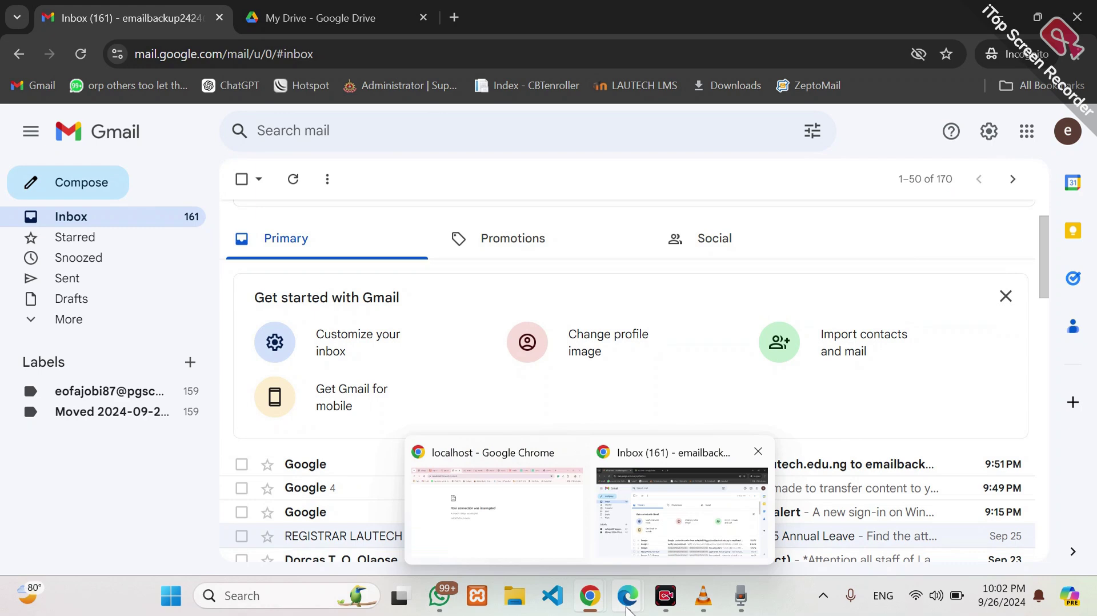
mouse_move(626, 610)
click(722, 509)
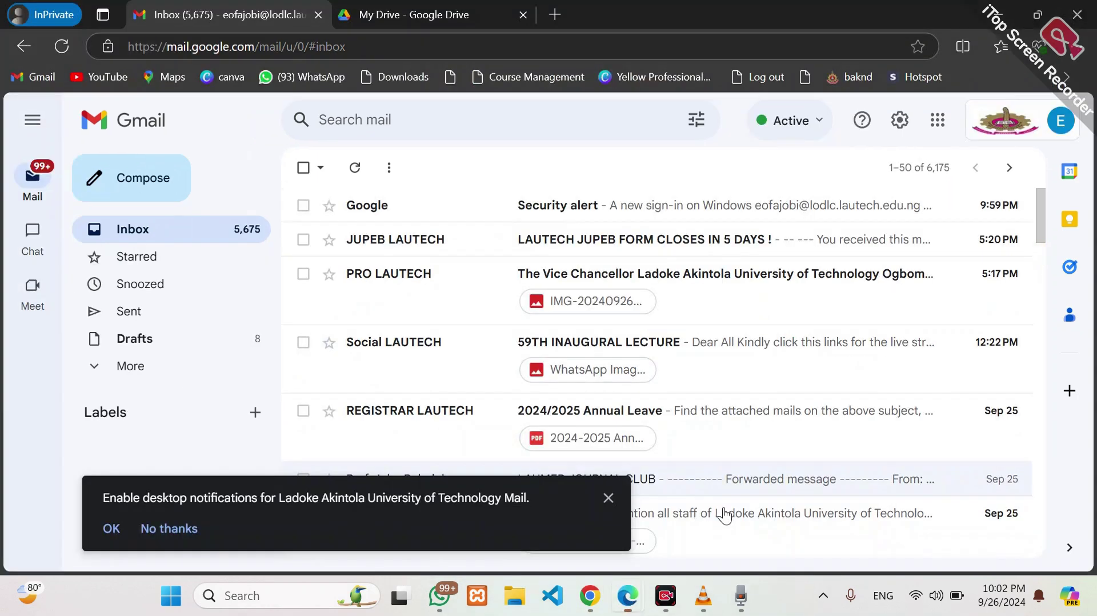
click(901, 121)
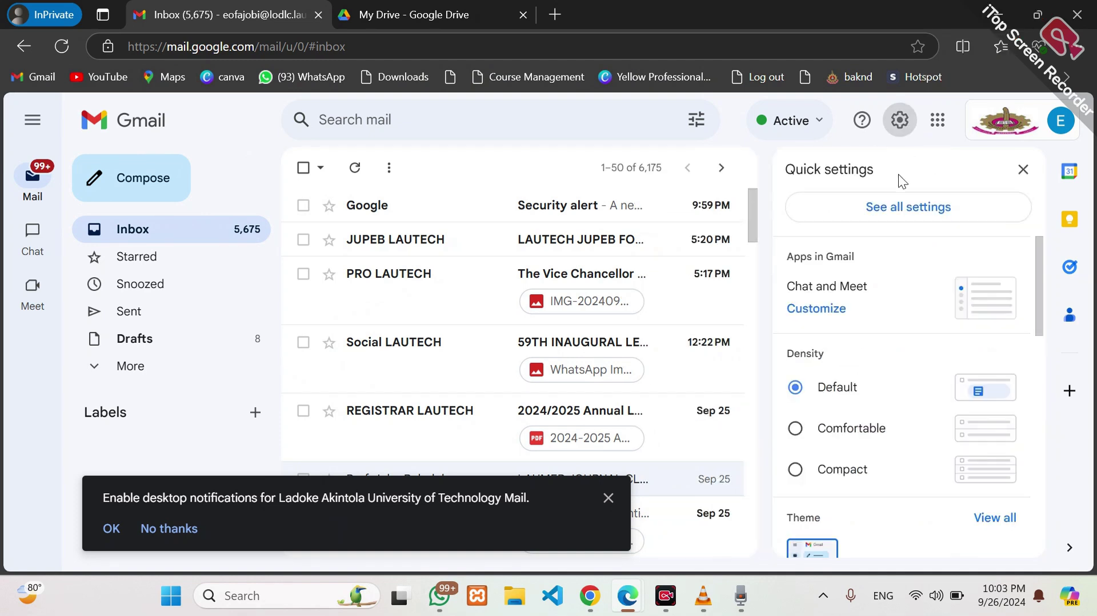
- Open all Gmail settings on the Accounts tab and highlight the Google Account settings link
click(896, 211)
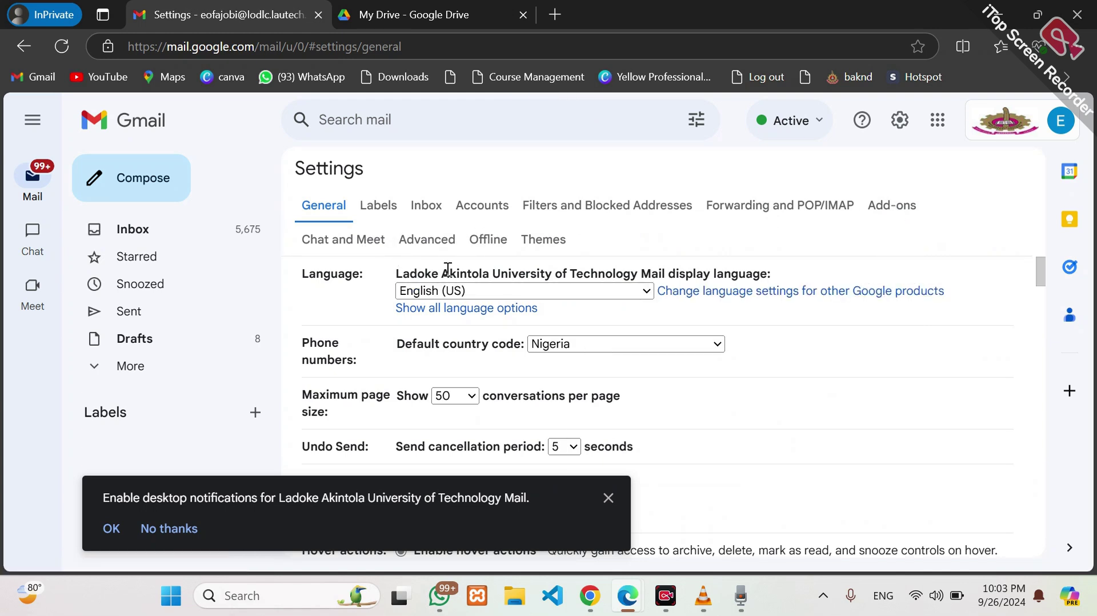
scroll(462, 296, down, 1)
scroll(454, 296, down, 2)
scroll(454, 296, up, 3)
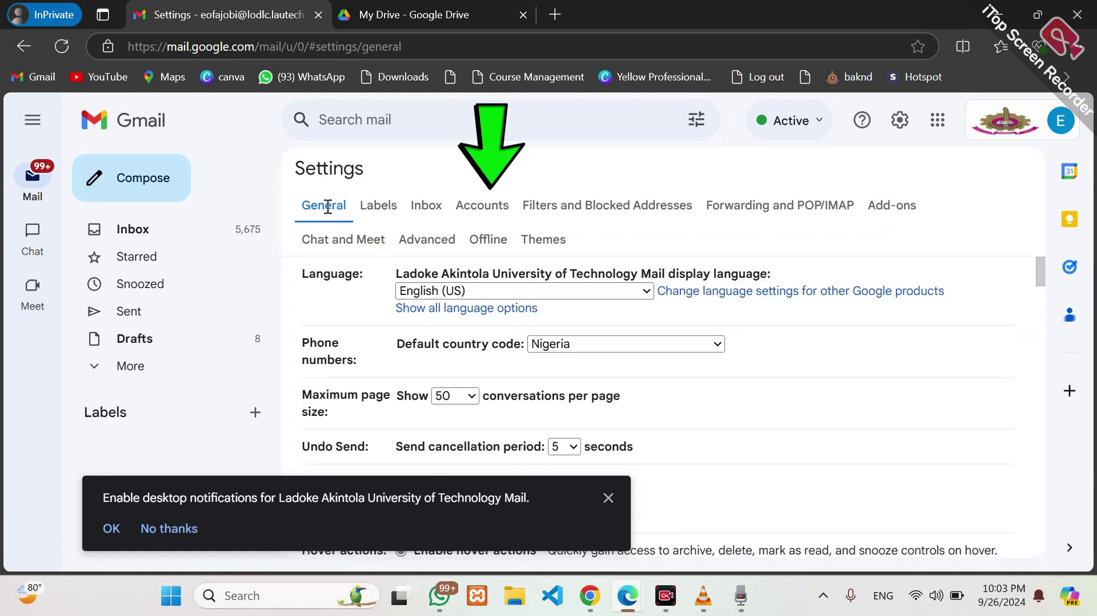
click(484, 205)
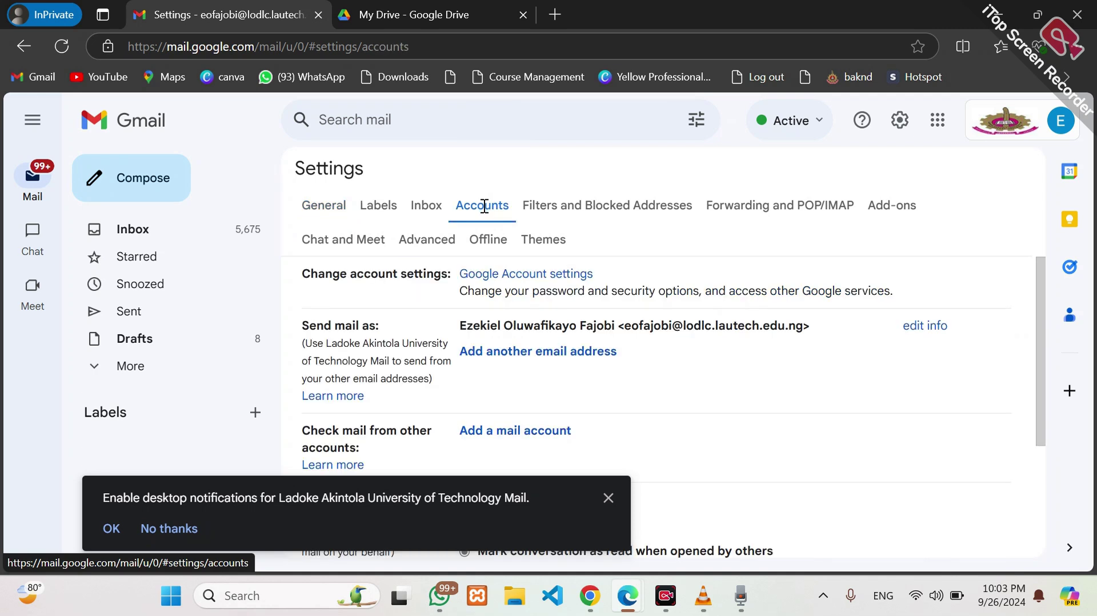
click(437, 207)
click(467, 211)
drag(595, 274, 461, 280)
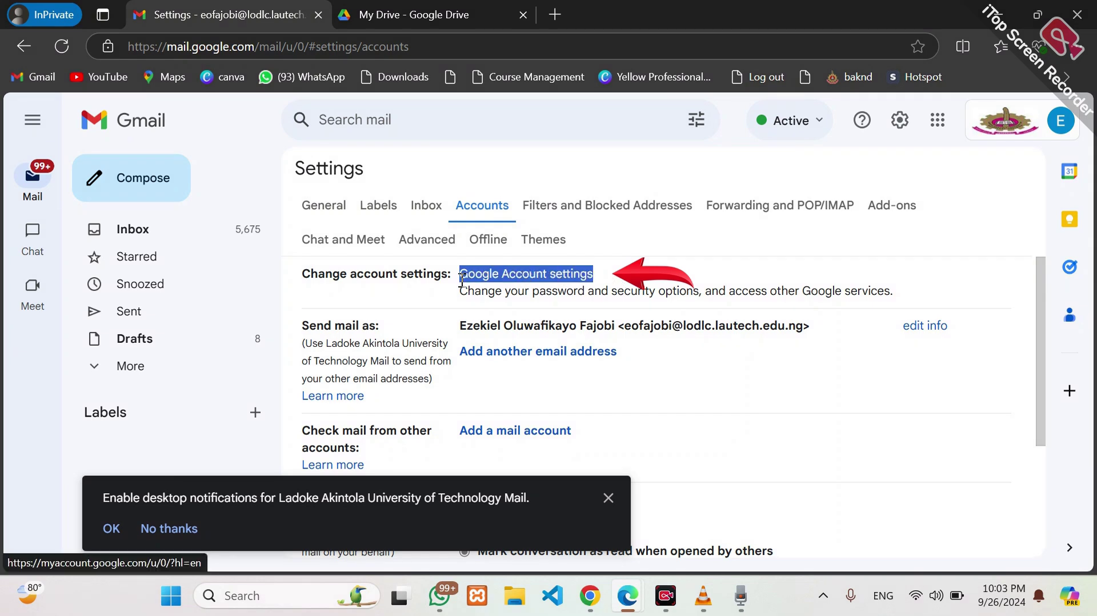
- Open Google Account settings in a new tab and start the Transfer your content flow
click(577, 277)
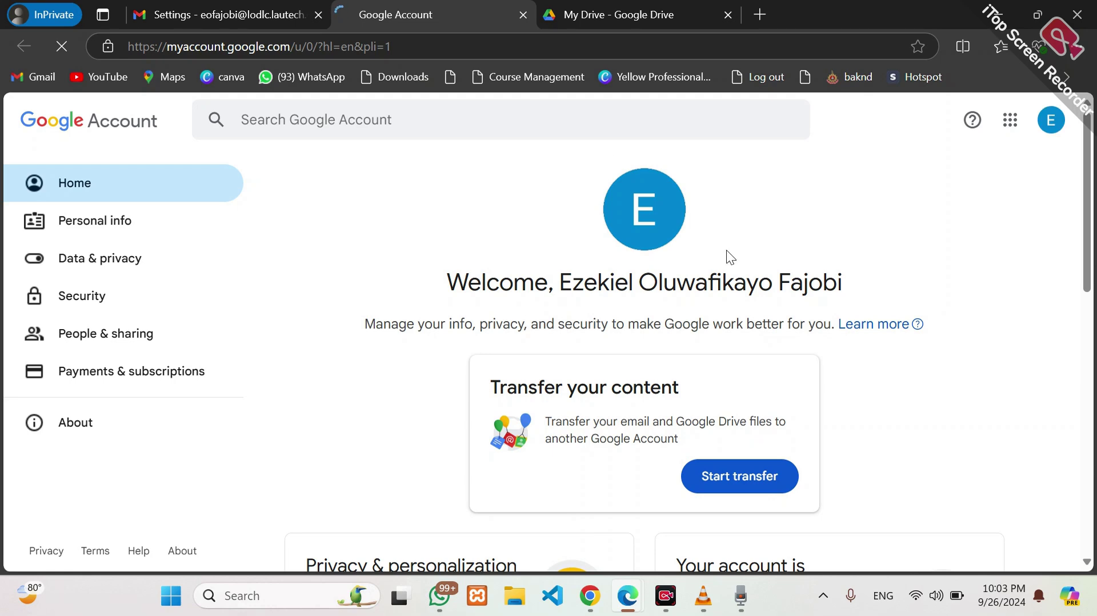
scroll(719, 326, down, 1)
scroll(719, 325, down, 1)
drag(456, 308, 678, 353)
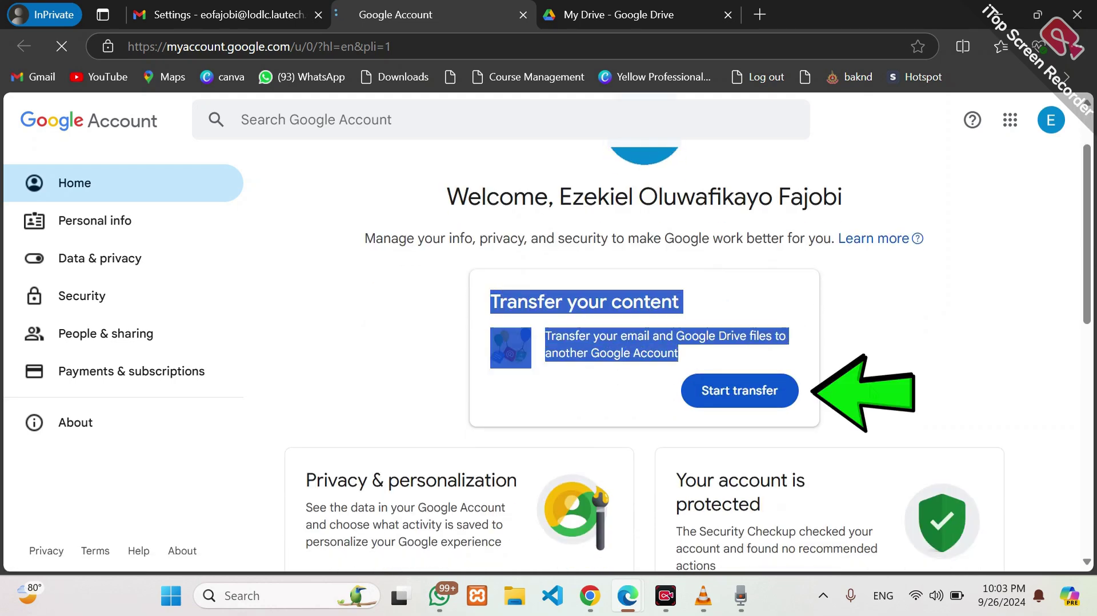
right_click(708, 397)
key(Escape)
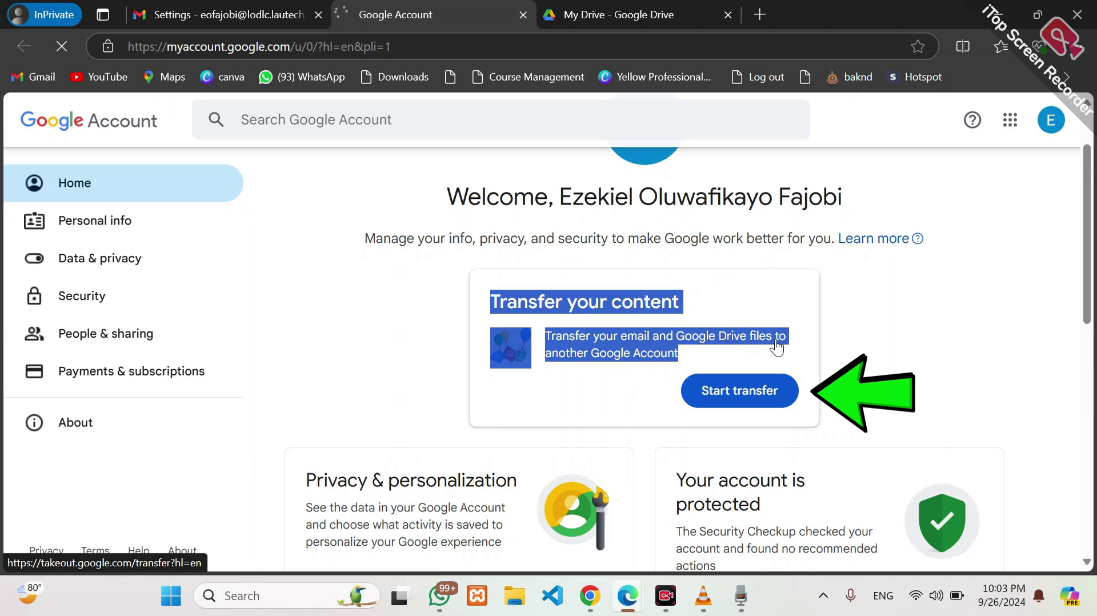
click(728, 390)
scroll(458, 372, down, 4)
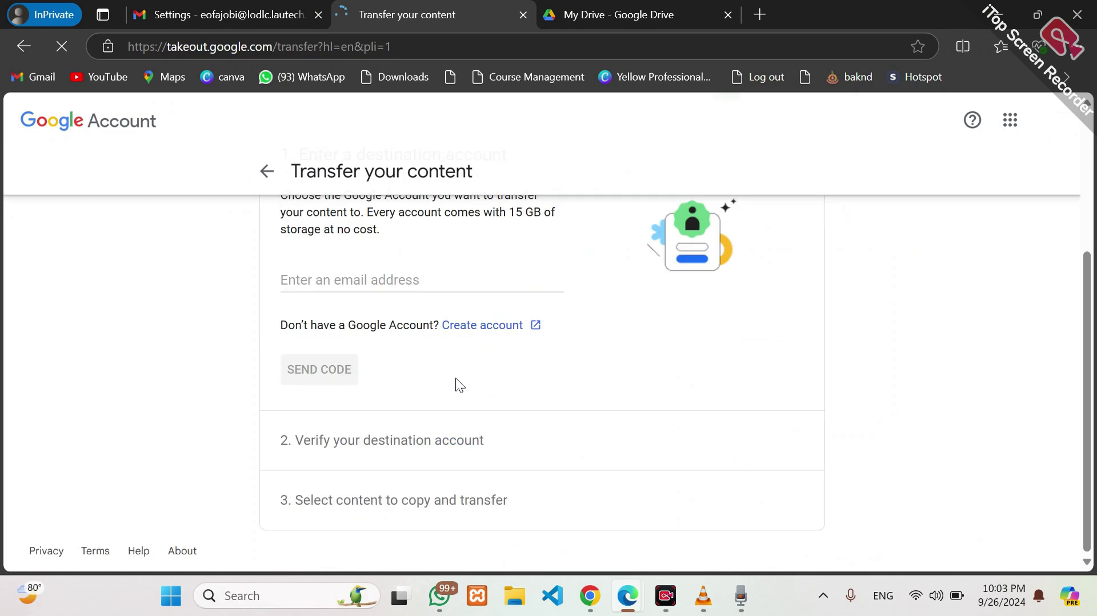
- Copy the personal Gmail address from the account panel in the Chrome Gmail window
click(382, 283)
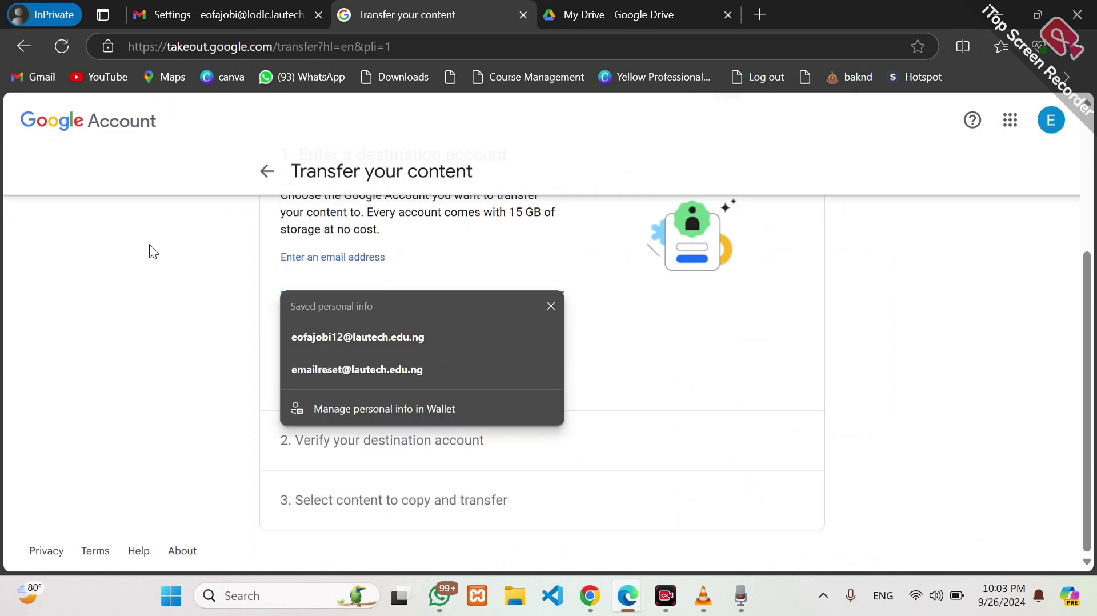
click(387, 361)
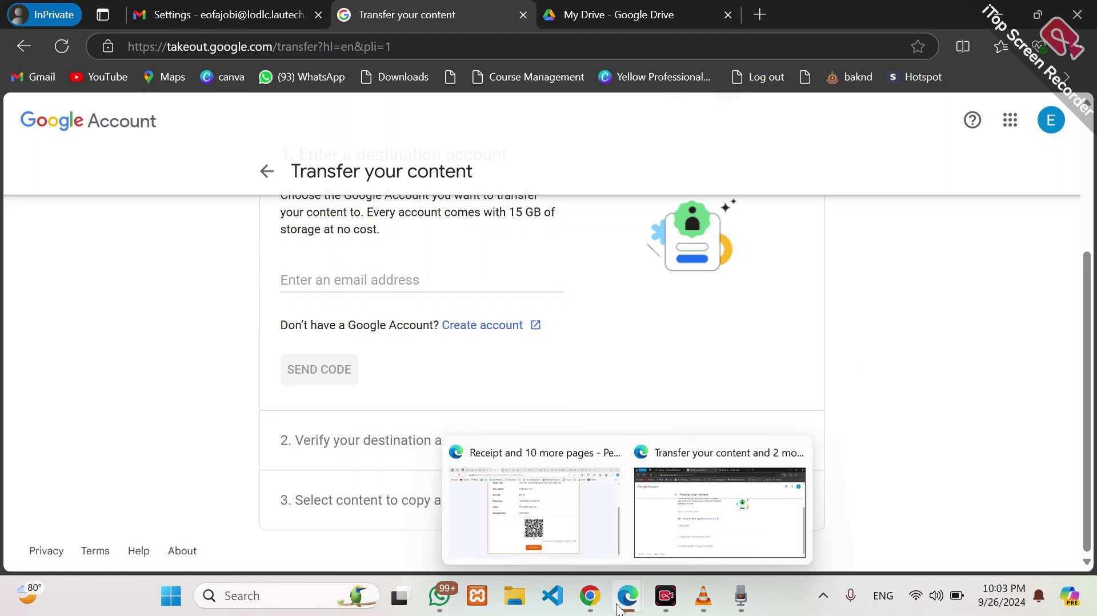
click(694, 525)
click(1067, 131)
mouse_move(993, 183)
mouse_down()
mouse_move(800, 210)
mouse_move(943, 183)
mouse_move(1000, 186)
mouse_up()
key(ctrl+c)
click(821, 183)
right_click(954, 190)
click(766, 209)
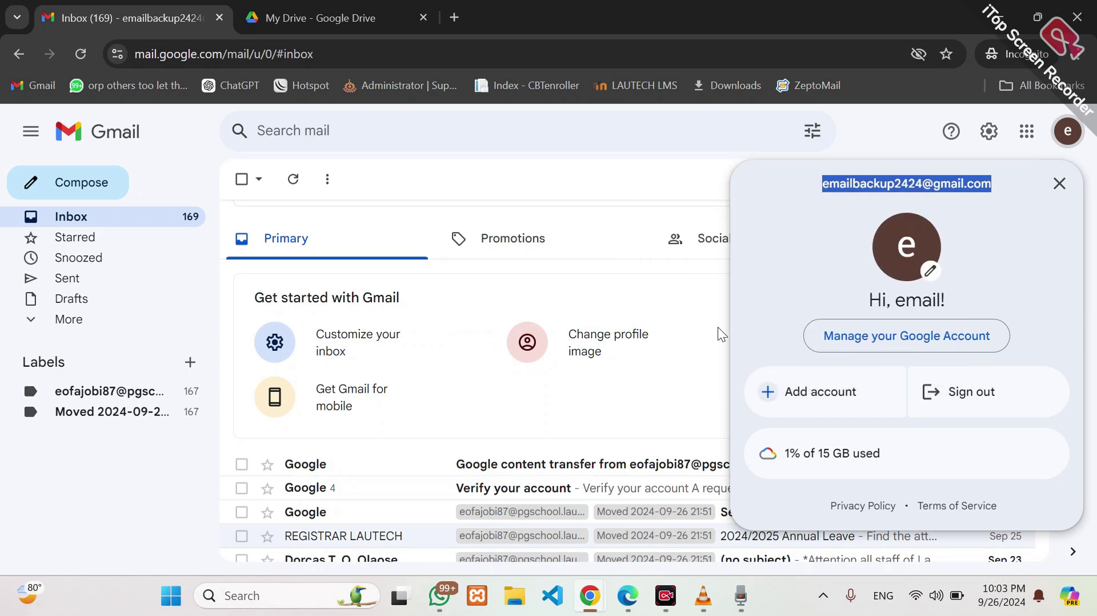
click(652, 488)
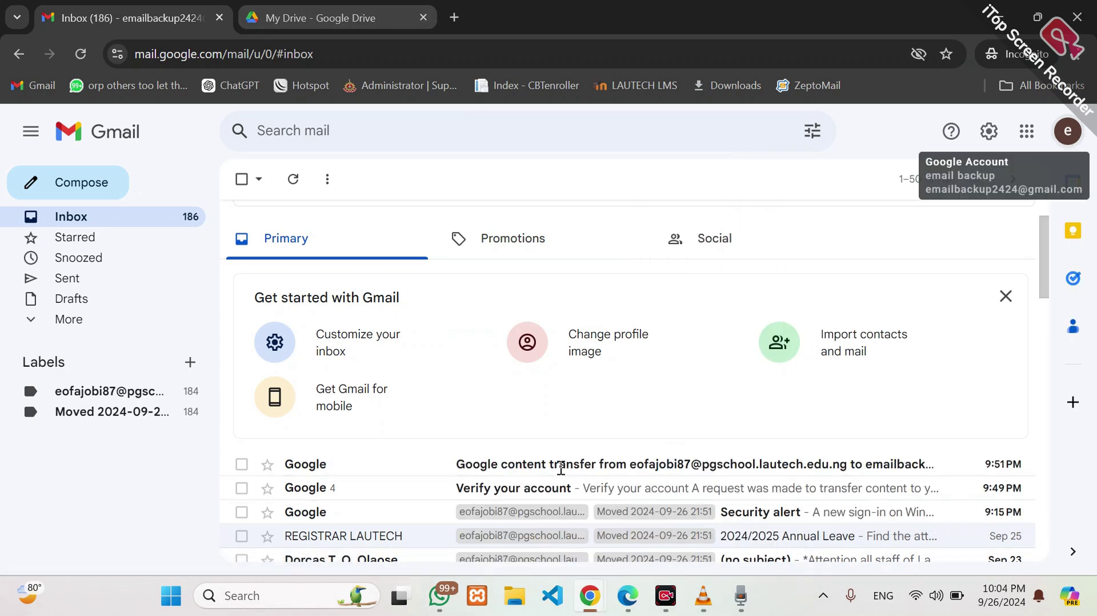
- Paste the address into the destination email field and send a confirmation code to it
click(628, 595)
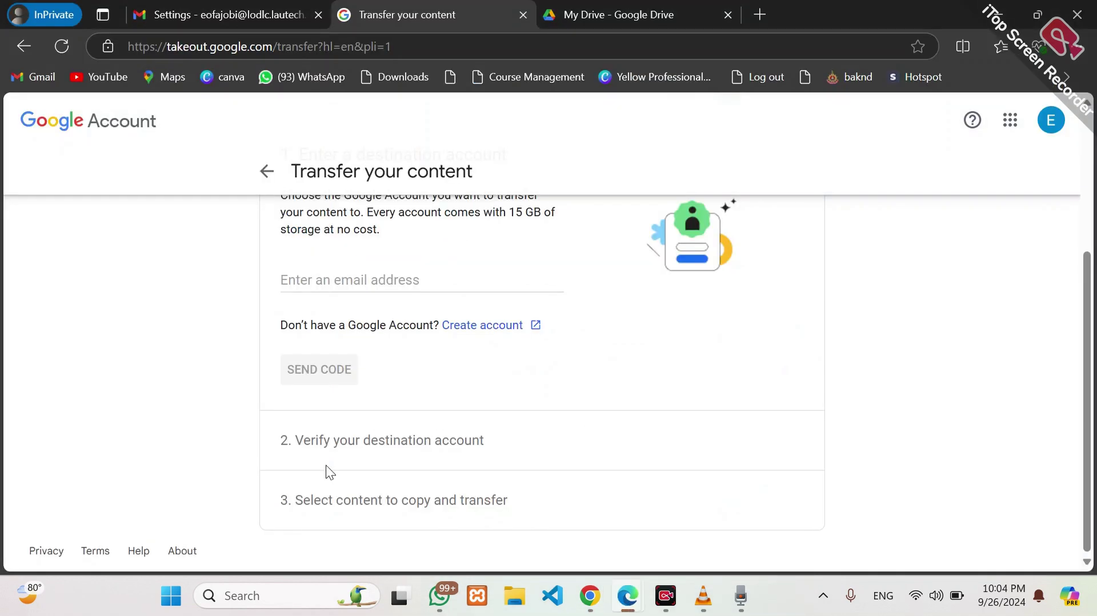
click(333, 285)
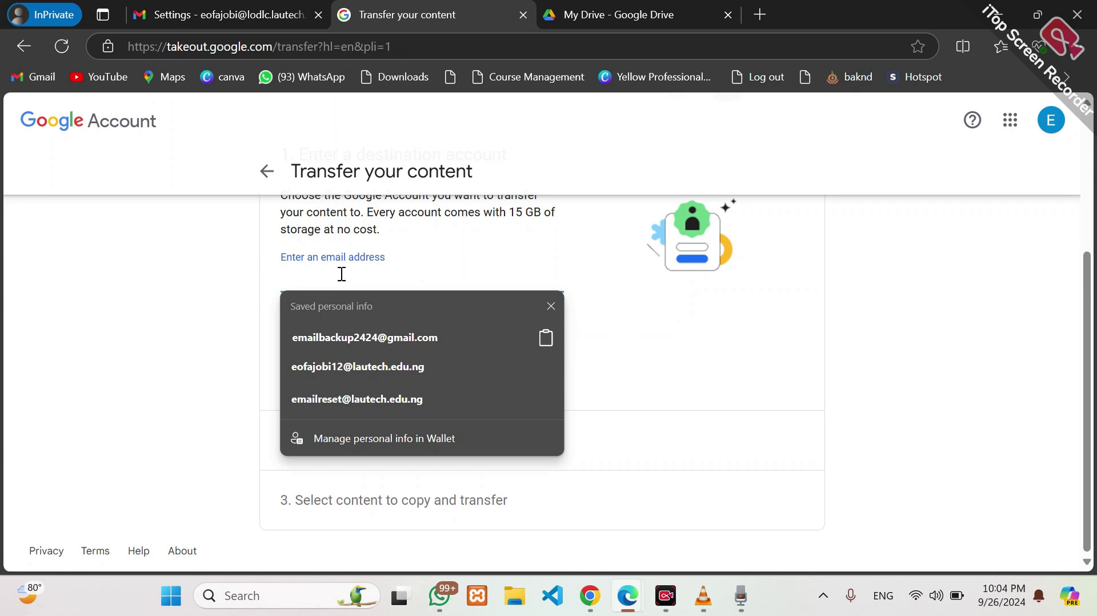
right_click(341, 276)
click(401, 444)
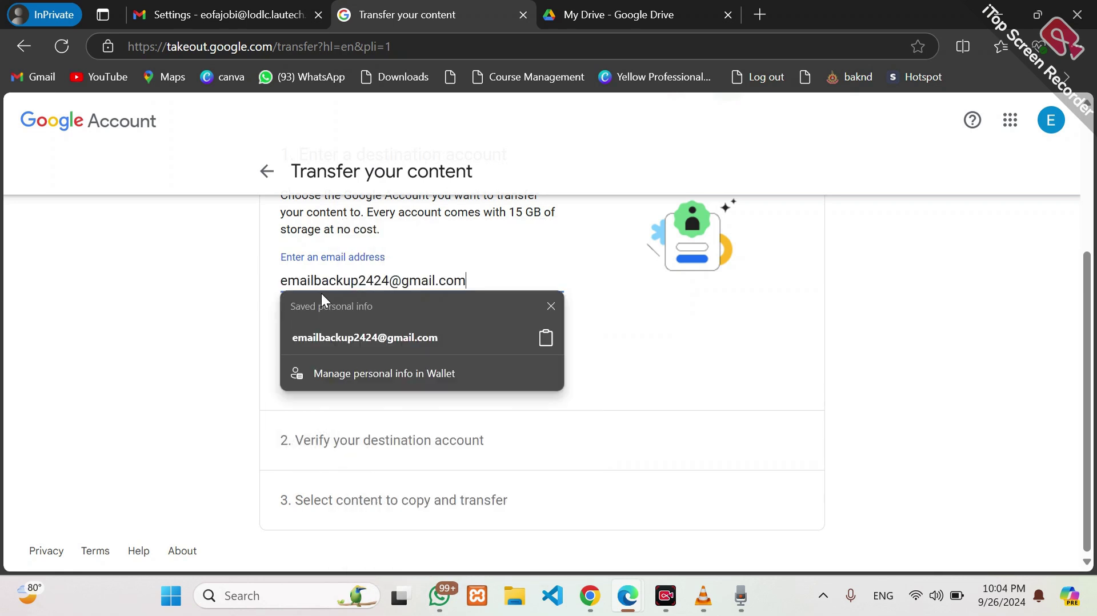
click(694, 384)
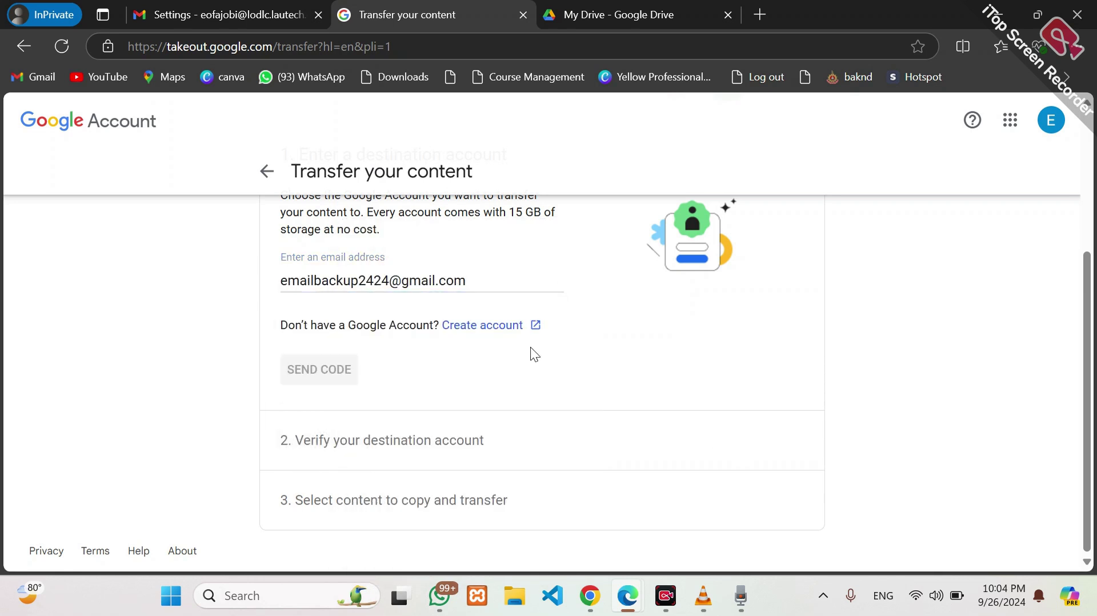
click(335, 373)
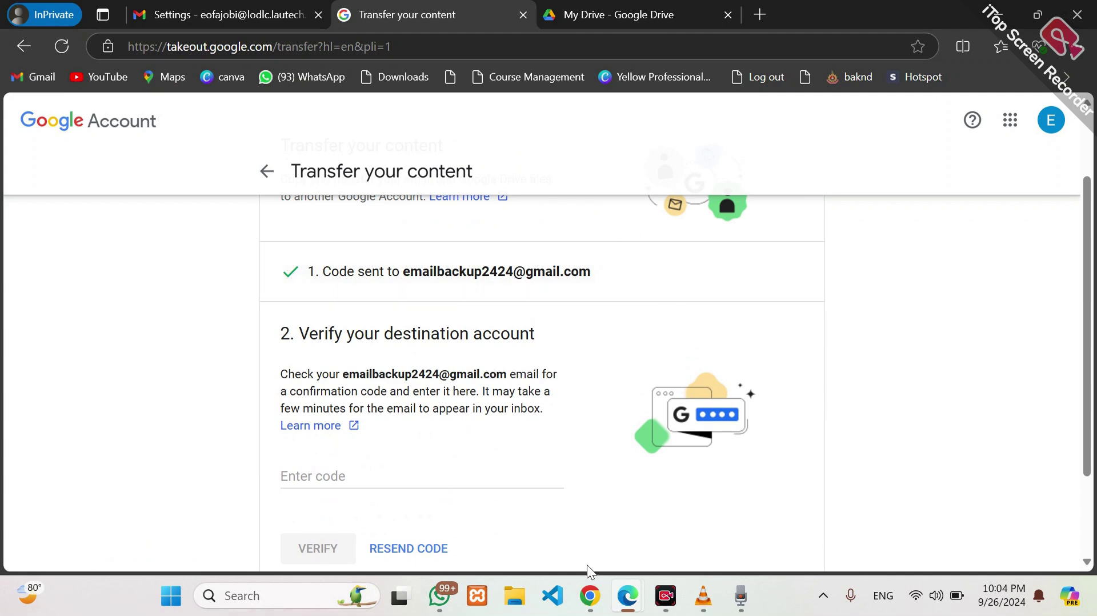
- Read Google's 'Verify your account' email in the personal inbox and dismiss the emoji tip
click(590, 596)
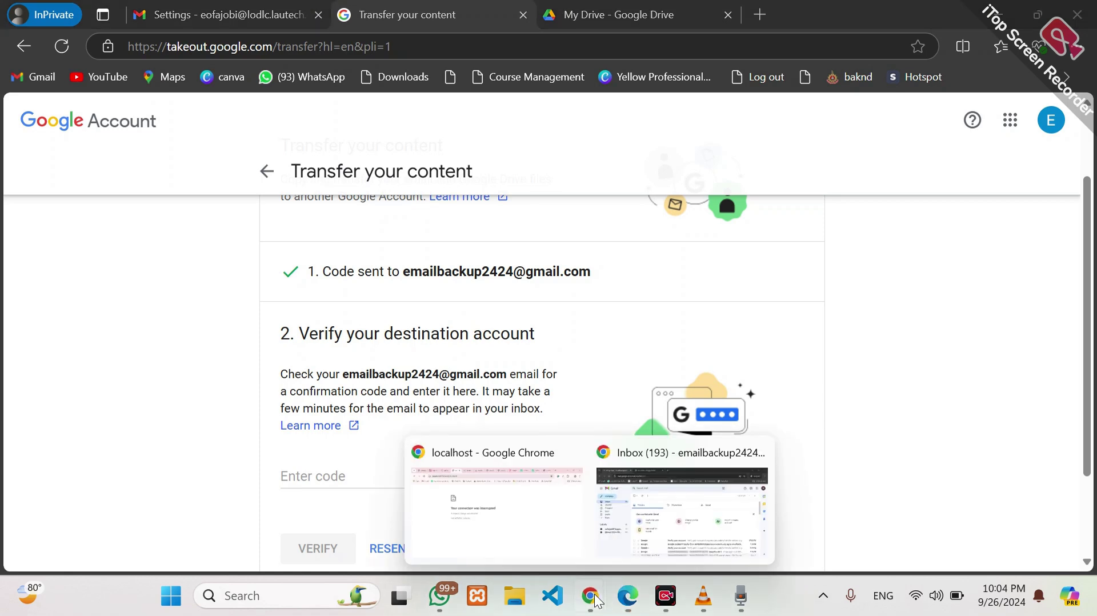
click(679, 537)
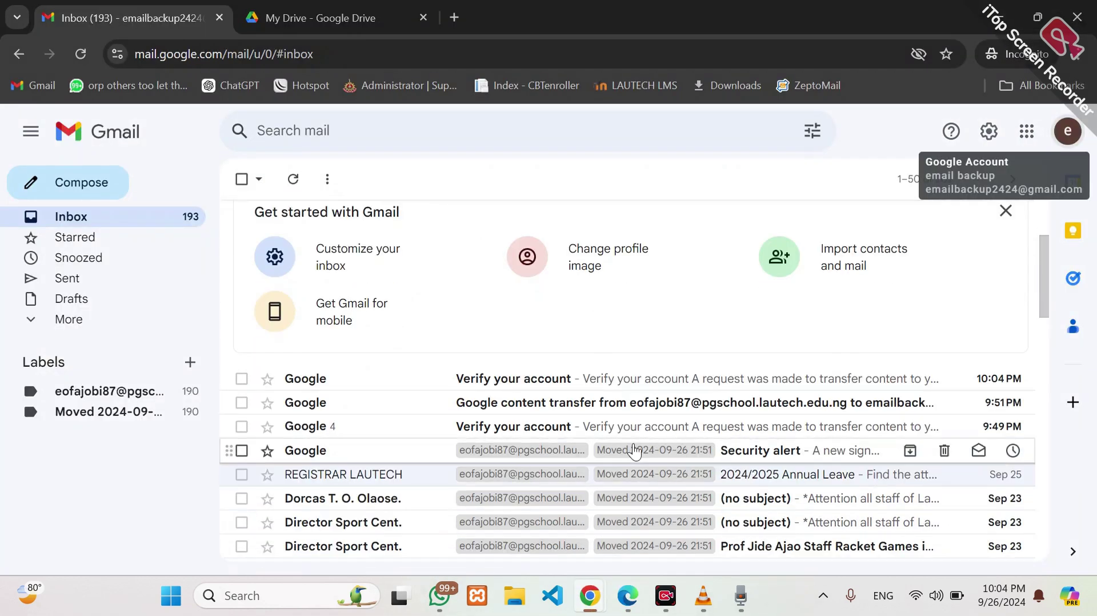
click(629, 380)
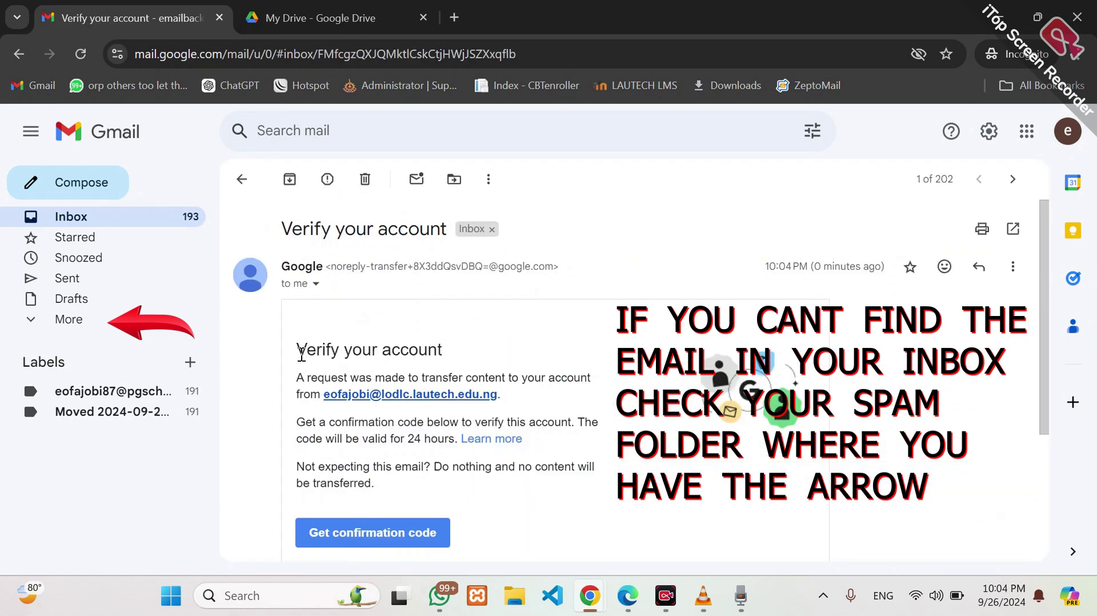
drag(297, 351, 454, 358)
drag(296, 389, 588, 400)
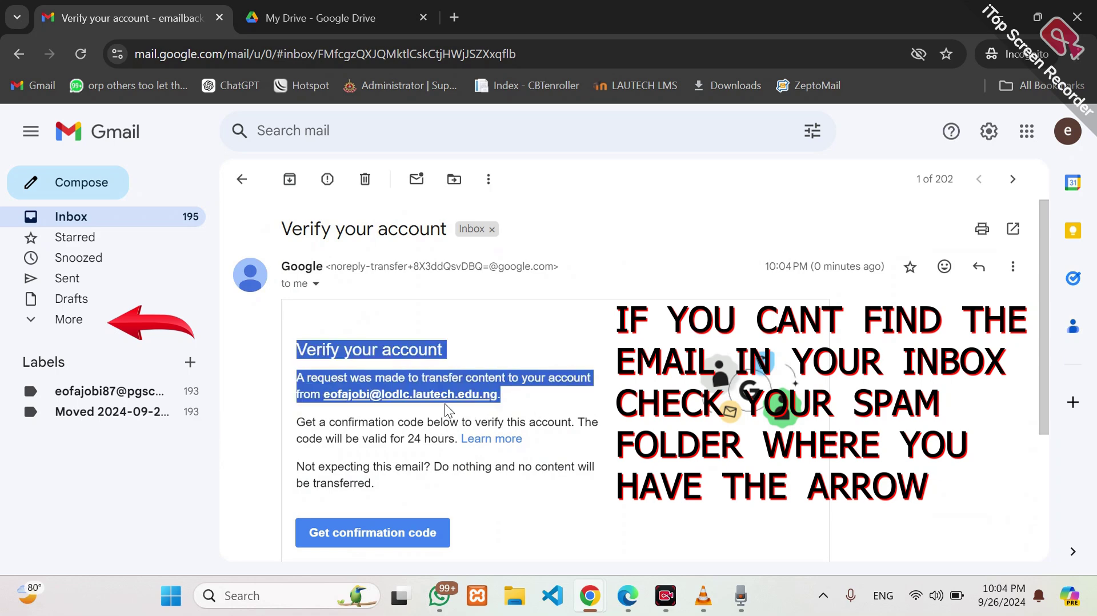
scroll(397, 402, down, 3)
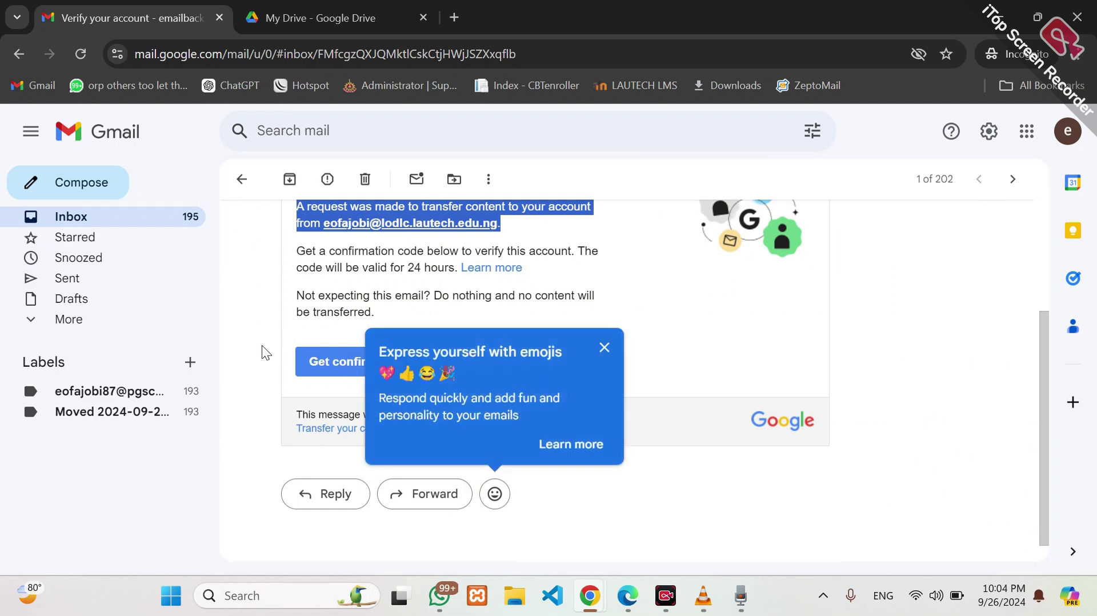
click(603, 347)
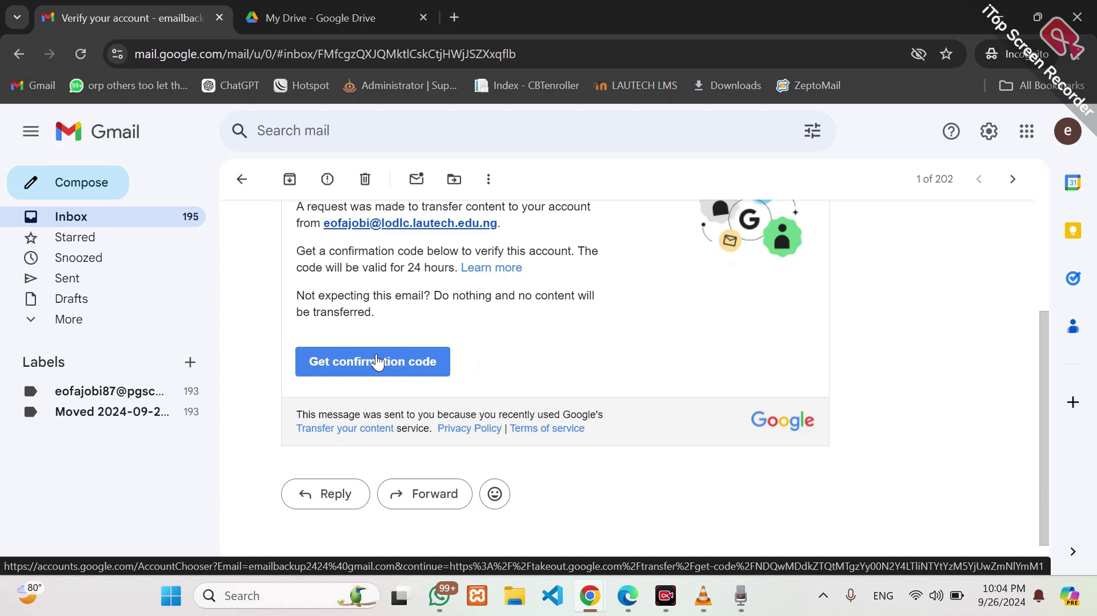
- Reveal and copy the confirmation code, then focus the Enter code field on the Edge transfer page
click(376, 361)
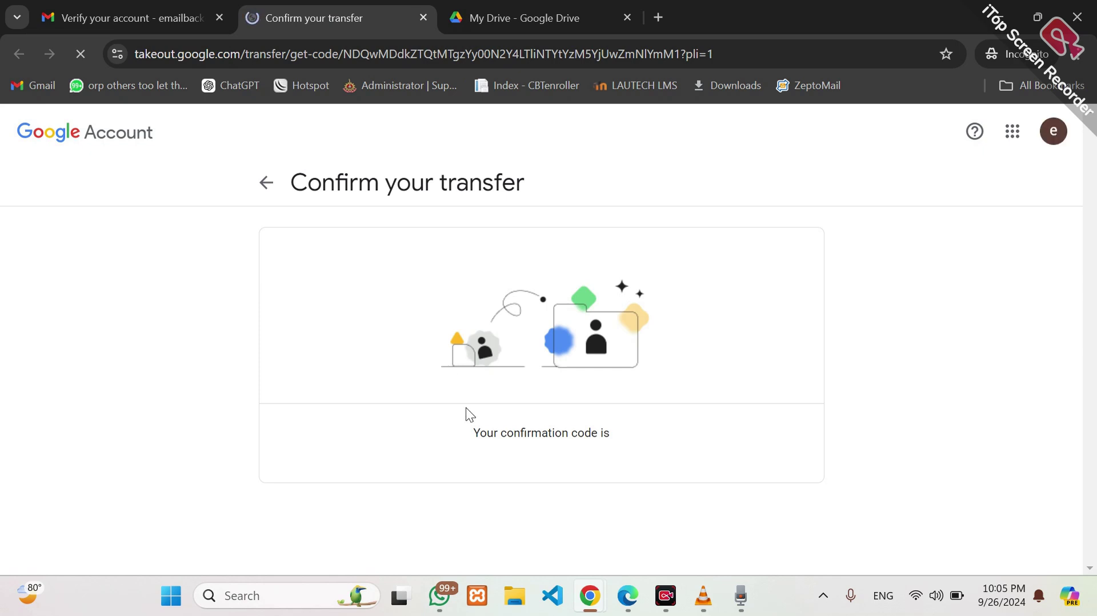
drag(454, 469, 661, 483)
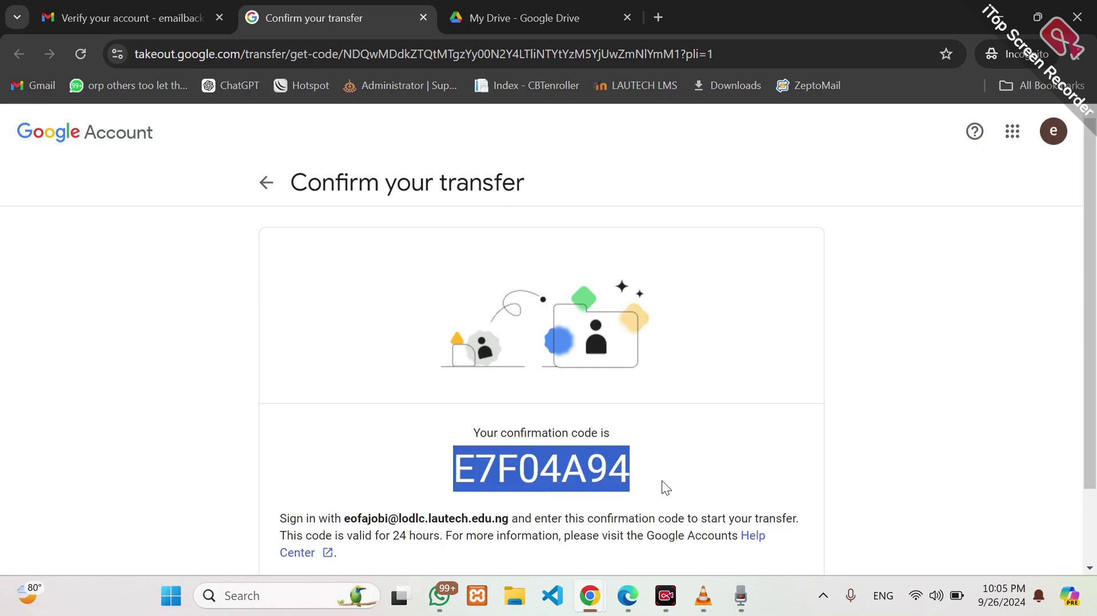
right_click(580, 473)
click(630, 299)
mouse_move(629, 594)
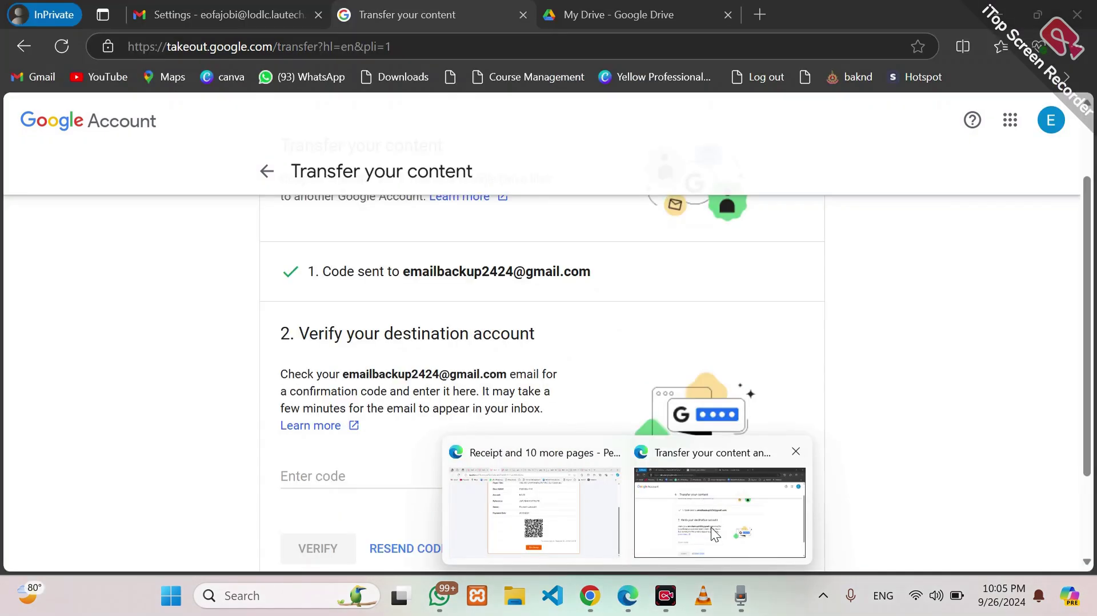
click(713, 535)
scroll(402, 403, down, 2)
click(362, 382)
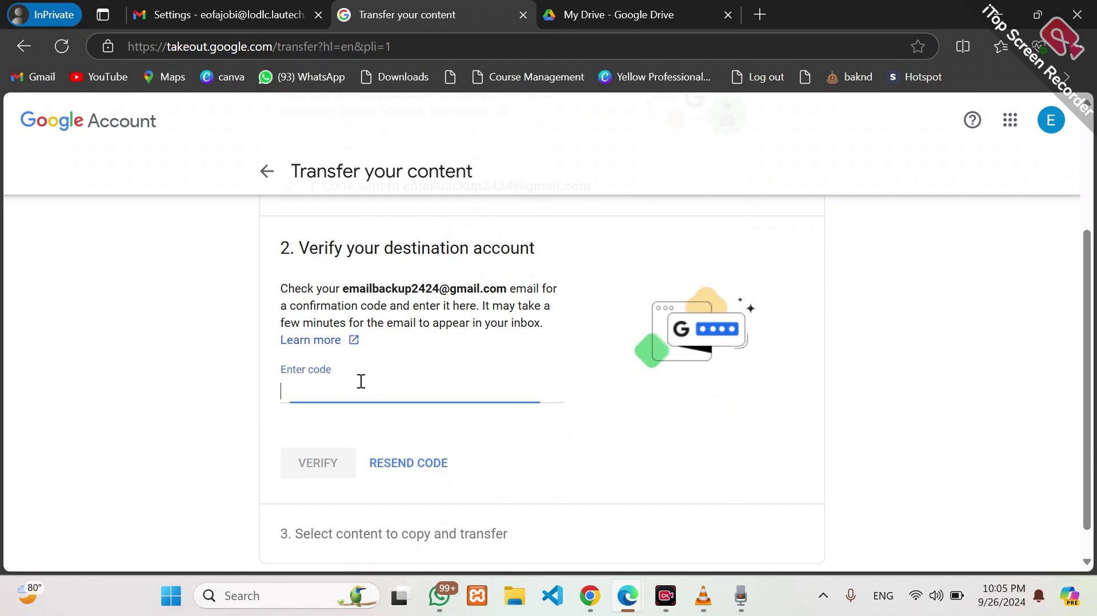